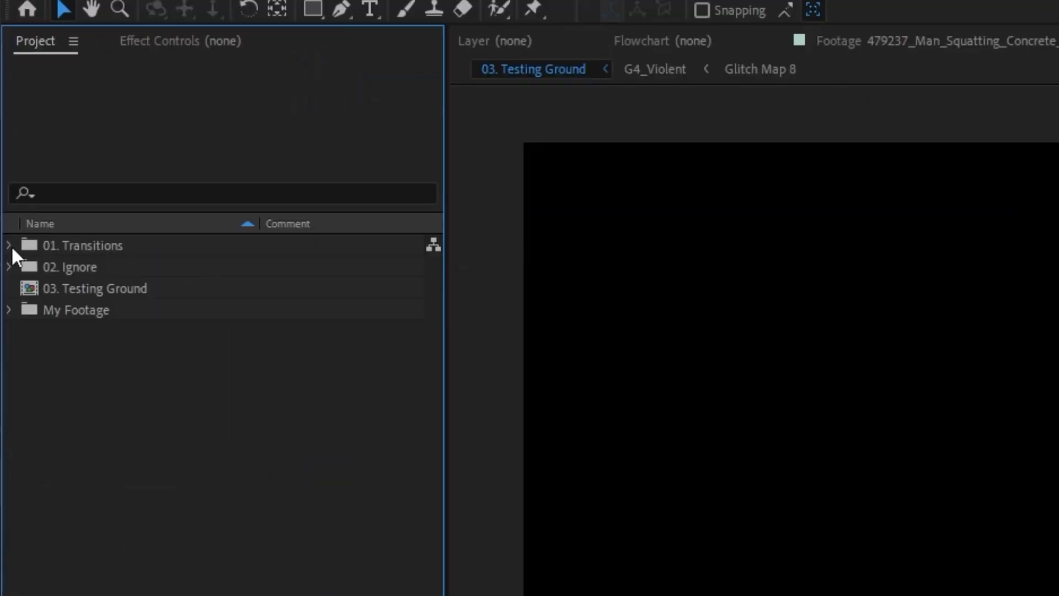
# Step: Expand 01. Transitions and the Glitch 1, 2, 4 and 5 folders, then open G1_Subtle
pyautogui.click(9, 245)
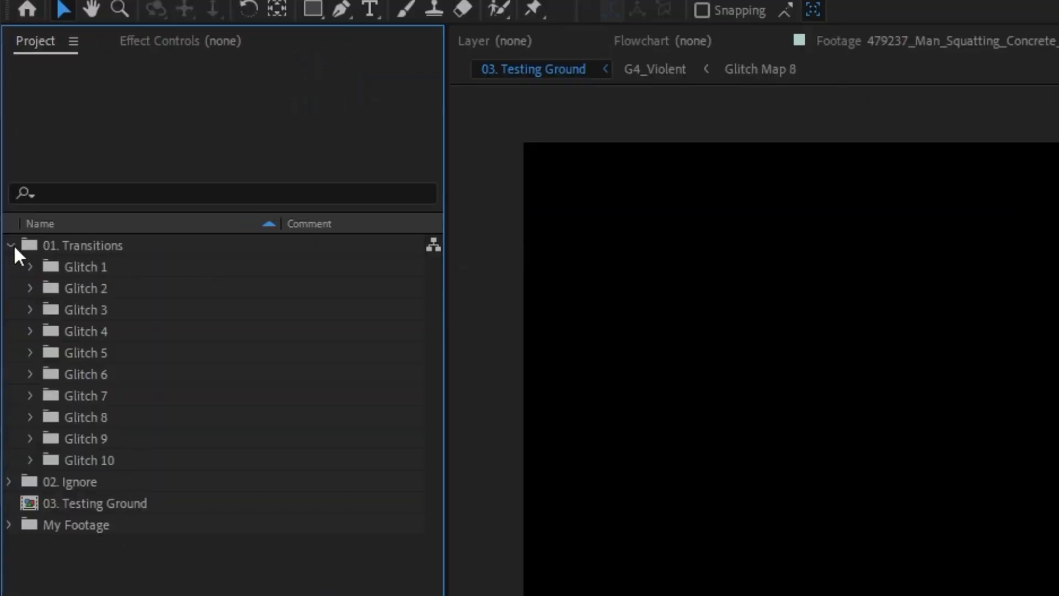
pyautogui.click(31, 267)
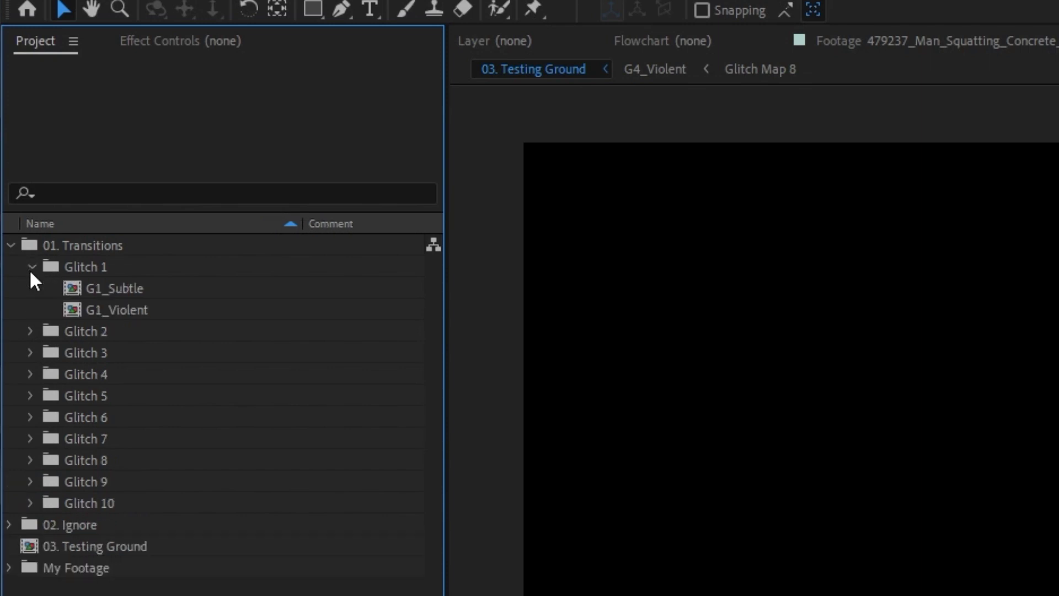
pyautogui.click(30, 331)
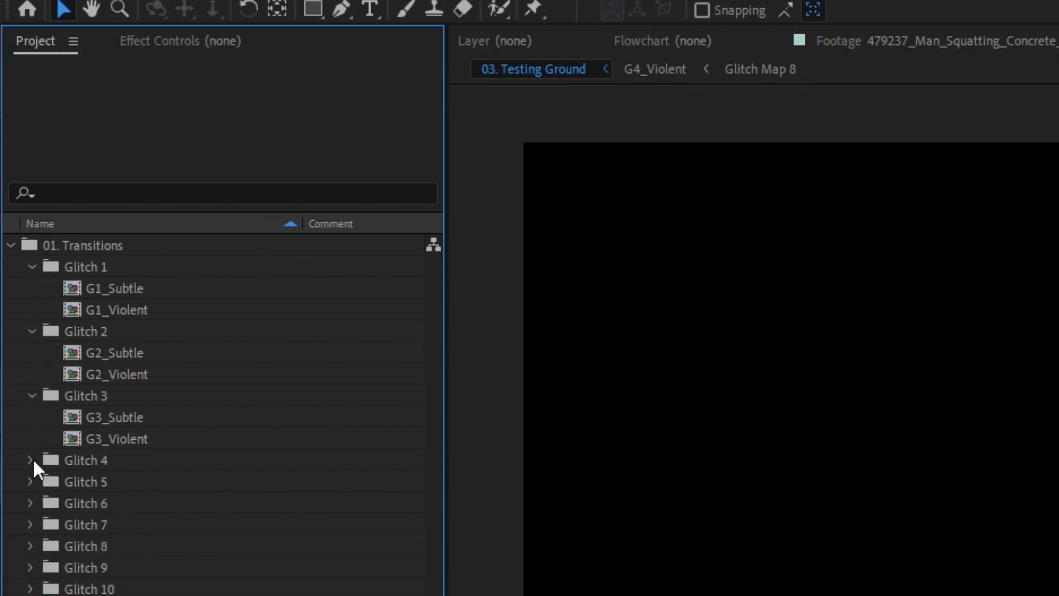
pyautogui.click(30, 460)
pyautogui.click(31, 525)
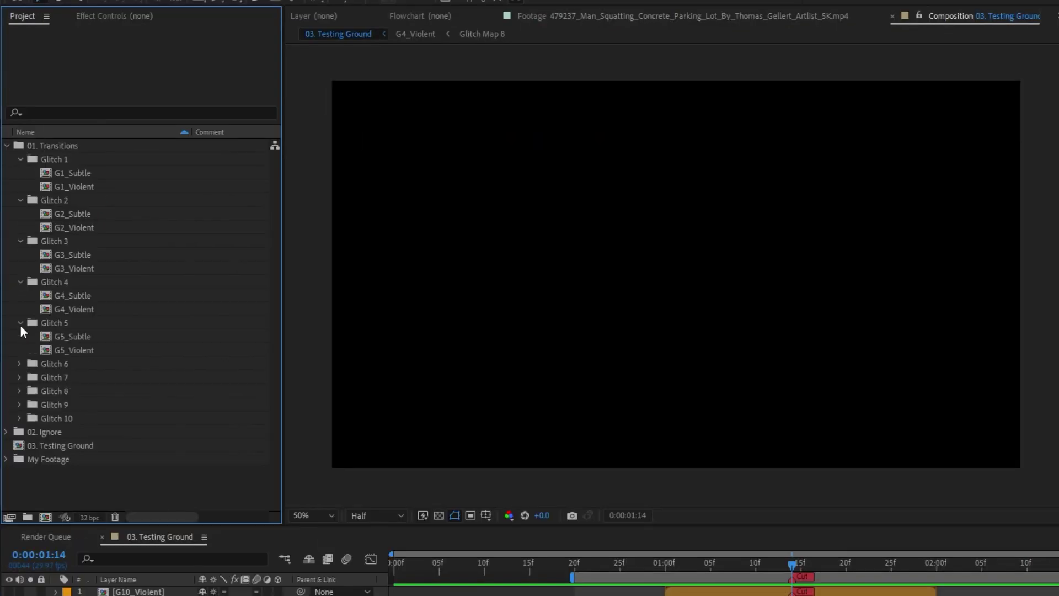
pyautogui.doubleClick(48, 171)
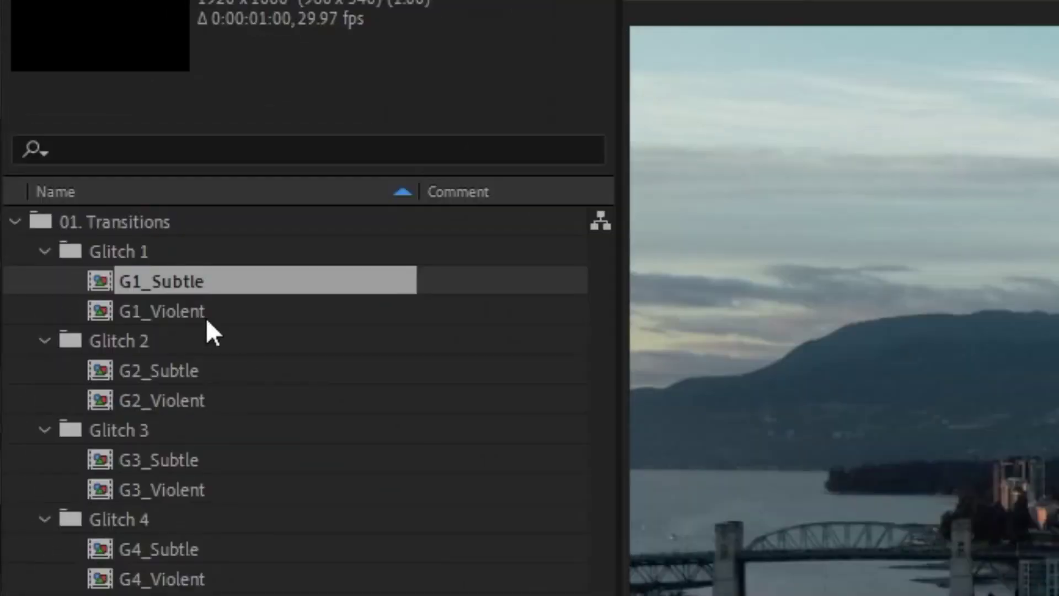
pyautogui.click(198, 311)
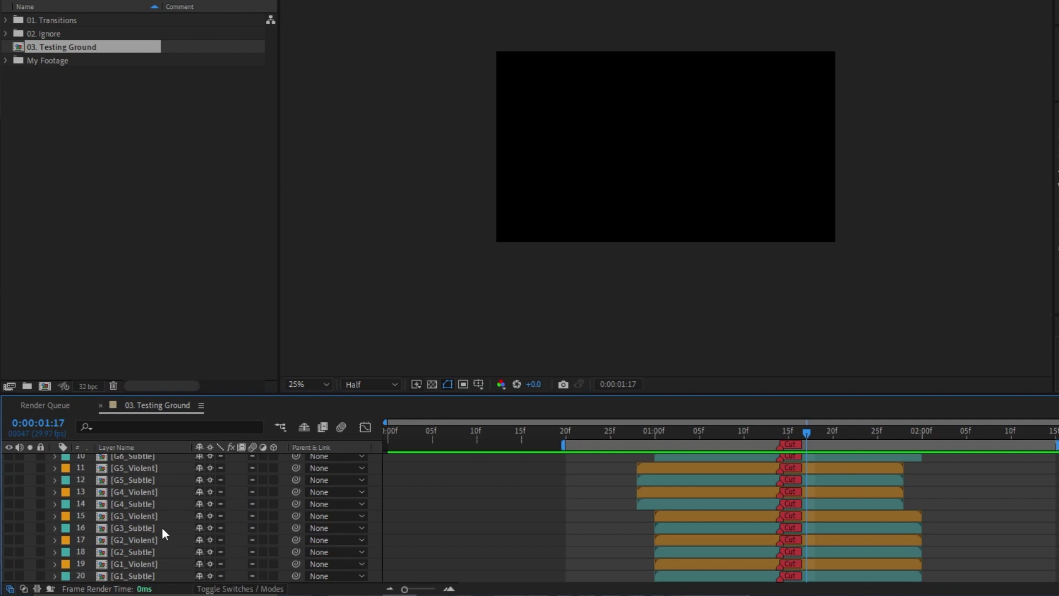
# Step: Add both 5K mp4 clips to Testing Ground, align them to the Cut marker, and preview
pyautogui.moveTo(141, 573); pyautogui.dragTo(158, 581)
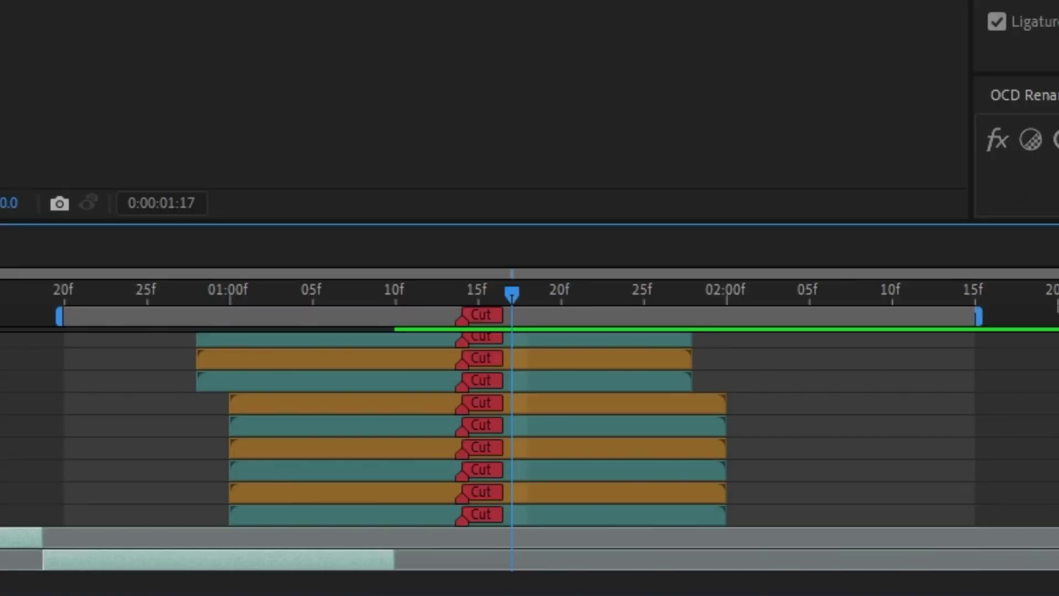
pyautogui.moveTo(396, 548); pyautogui.dragTo(392, 547)
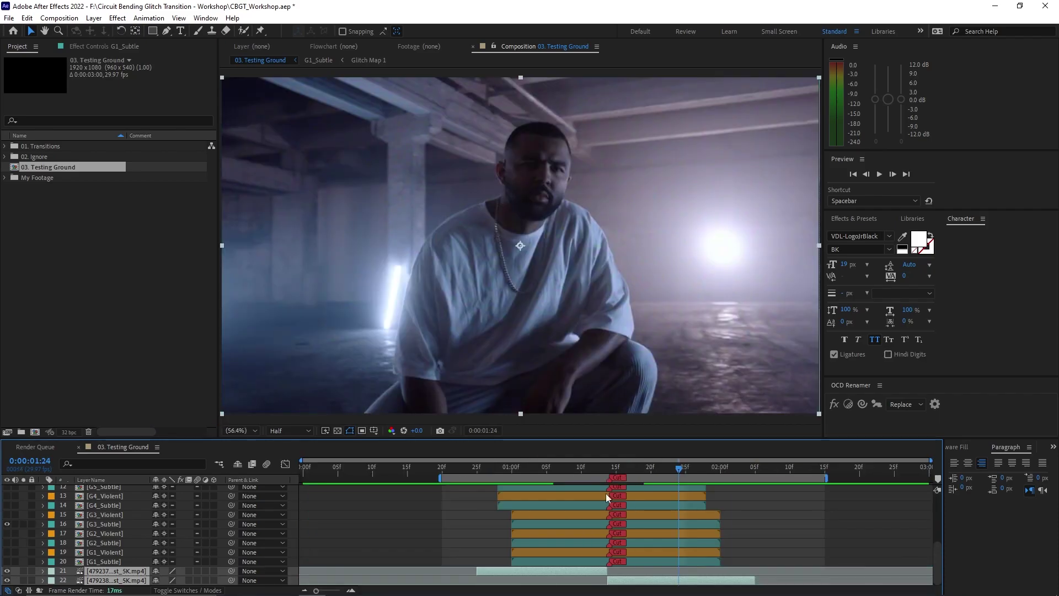
pyautogui.click(518, 470)
pyautogui.scroll(1, 724, 486)
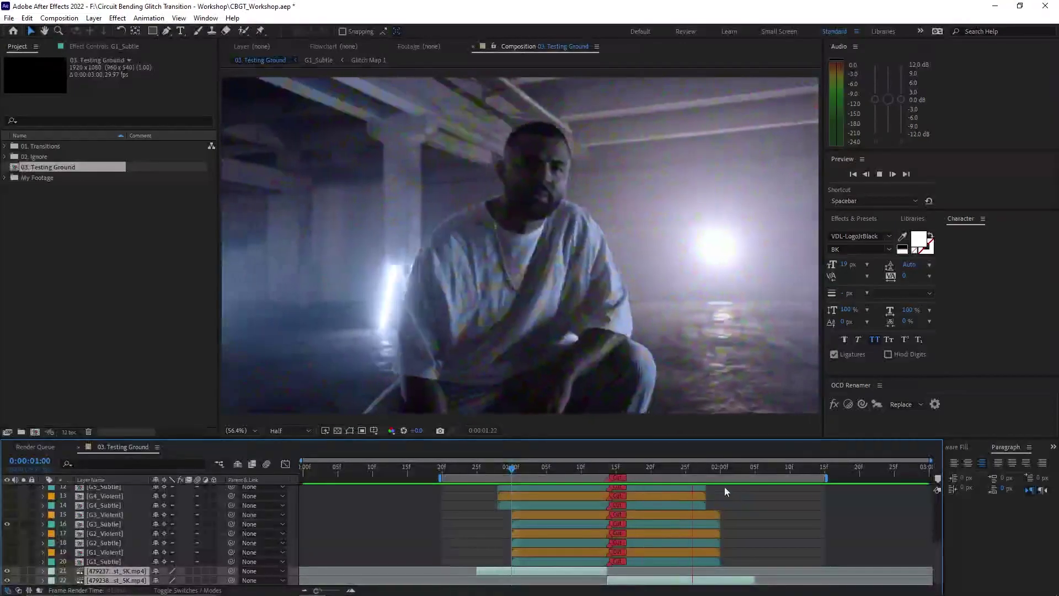
pyautogui.click(562, 496)
pyautogui.click(506, 468)
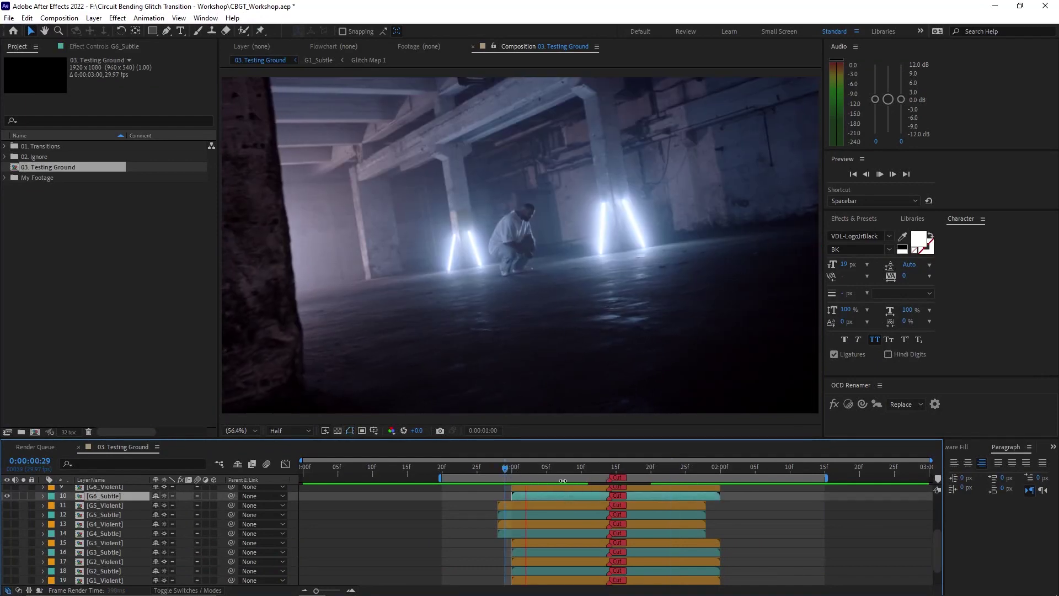
pyautogui.press('space')
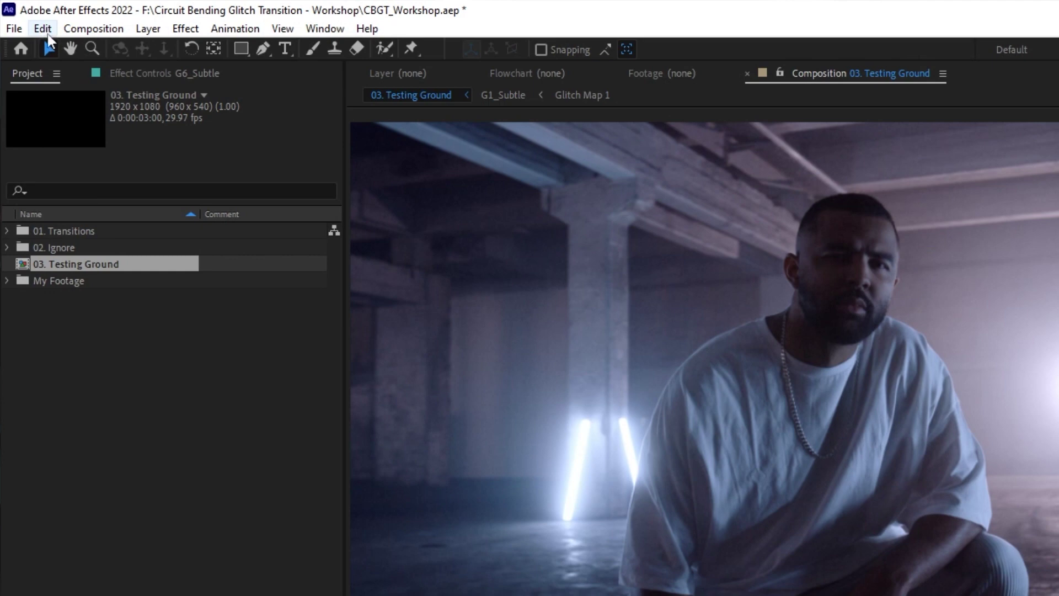
# Step: Search Keyboard Shortcuts for 'toggle video switch for' and select Toggle Video Switch for Selected Layers
pyautogui.click(43, 29)
pyautogui.click(216, 552)
pyautogui.write('toggle video switch for')
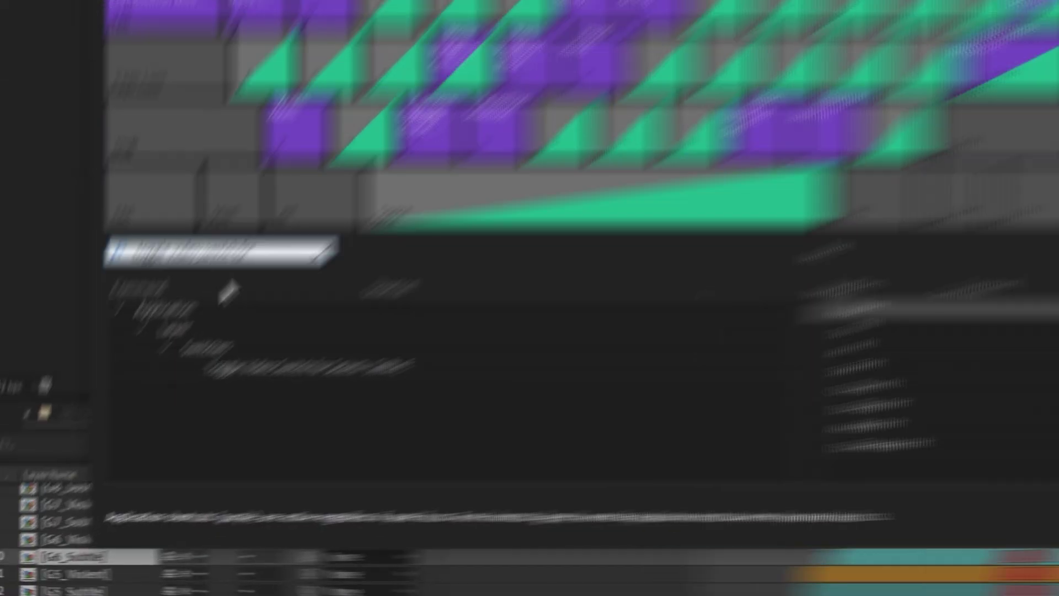
pyautogui.click(161, 444)
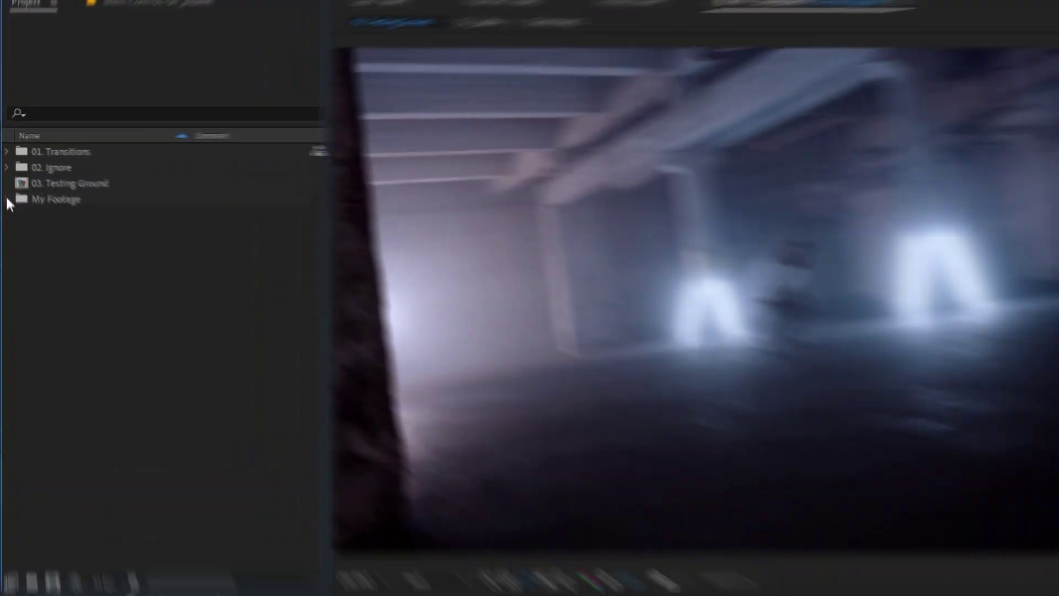
pyautogui.click(8, 202)
pyautogui.doubleClick(68, 251)
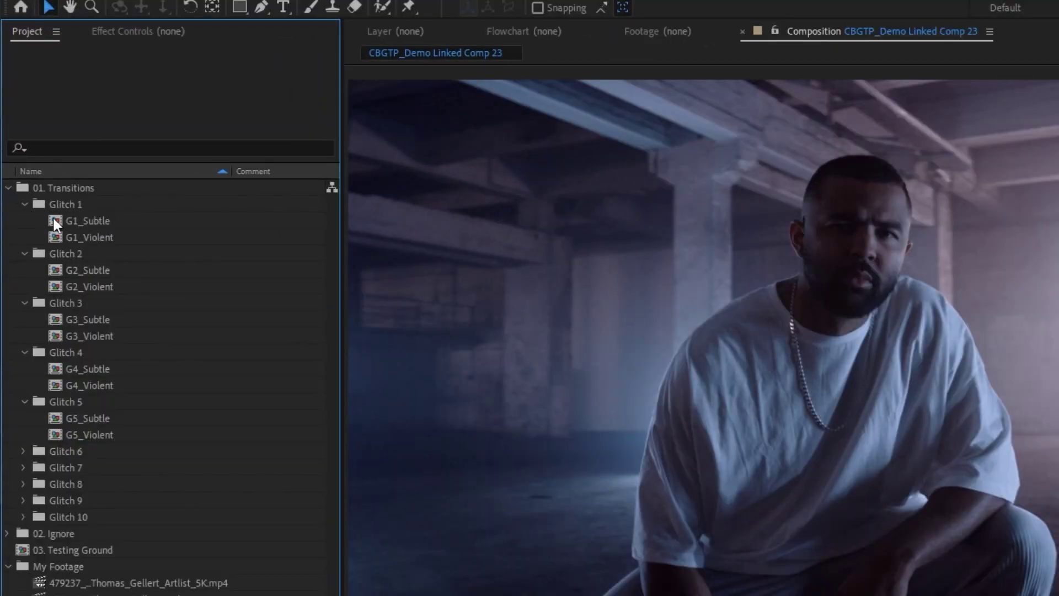
# Step: Add G1_Subtle as the top layer, shifted to 04f so its Cut marker meets the edit
pyautogui.moveTo(55, 221); pyautogui.dragTo(710, 595)
pyautogui.moveTo(372, 447); pyautogui.dragTo(375, 445)
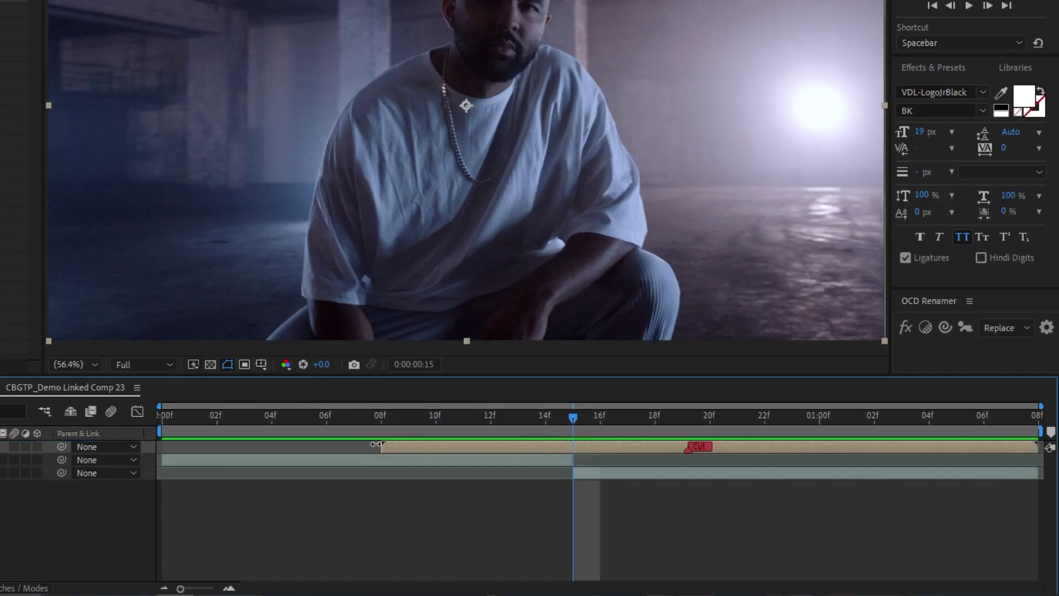
pyautogui.moveTo(732, 449); pyautogui.dragTo(662, 448)
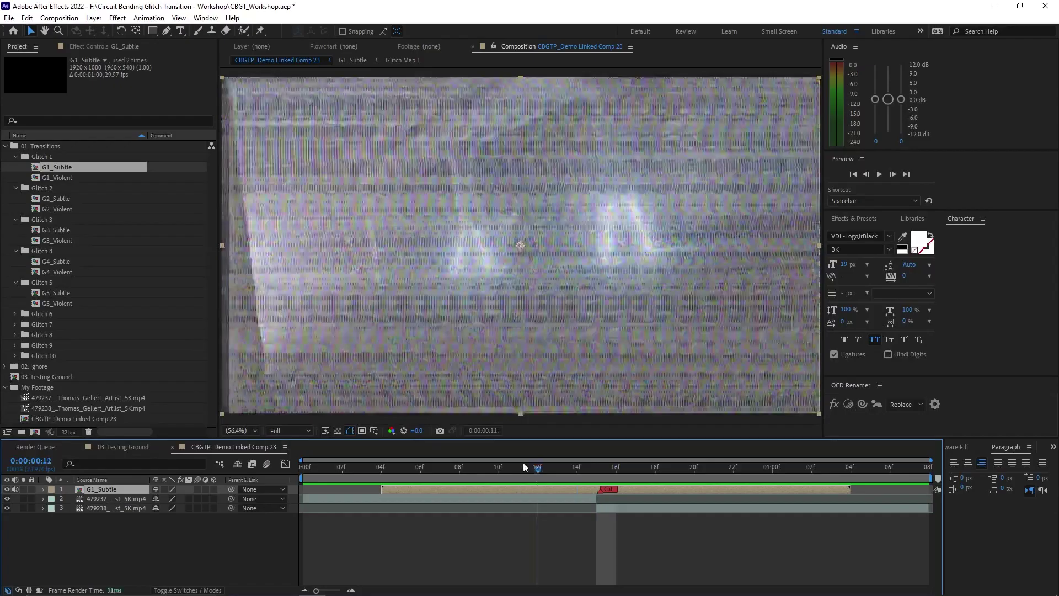
# Step: Enable Collapse Transformations on G1_Subtle and preview the glitch transition between the clips
pyautogui.click(602, 468)
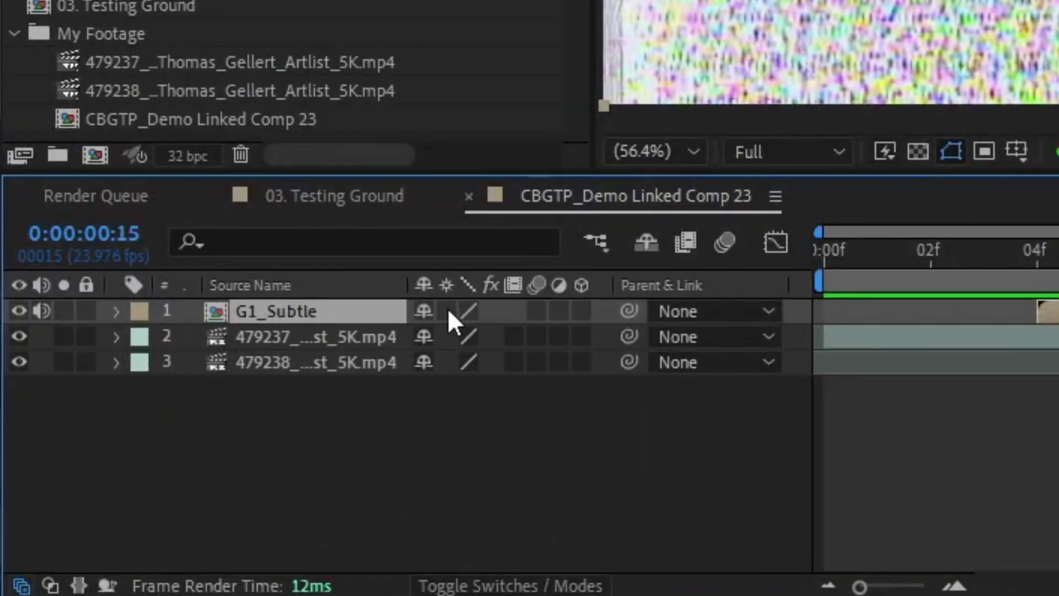
pyautogui.click(447, 309)
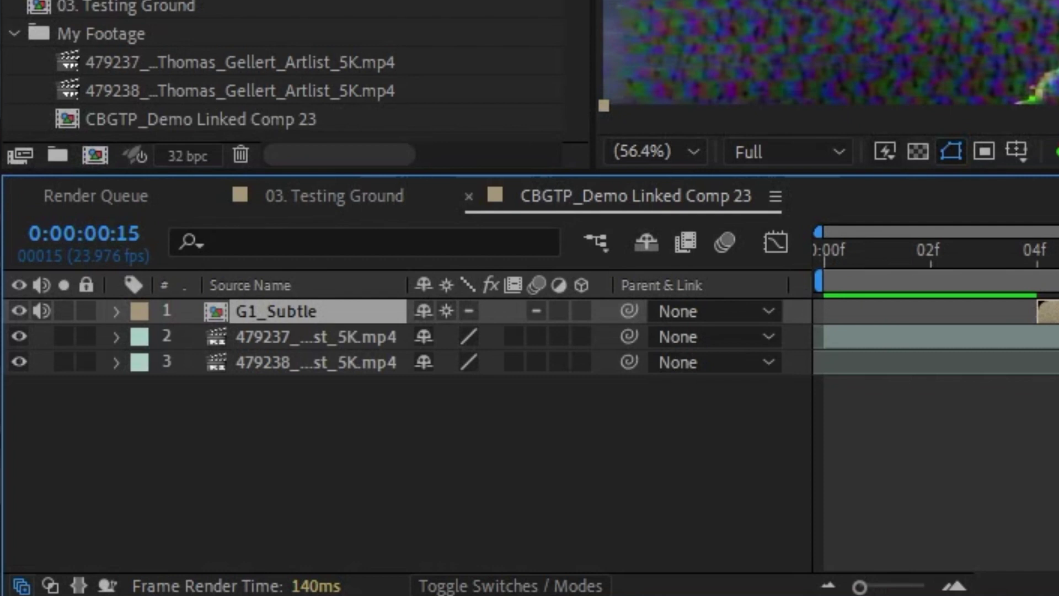
pyautogui.press('space')
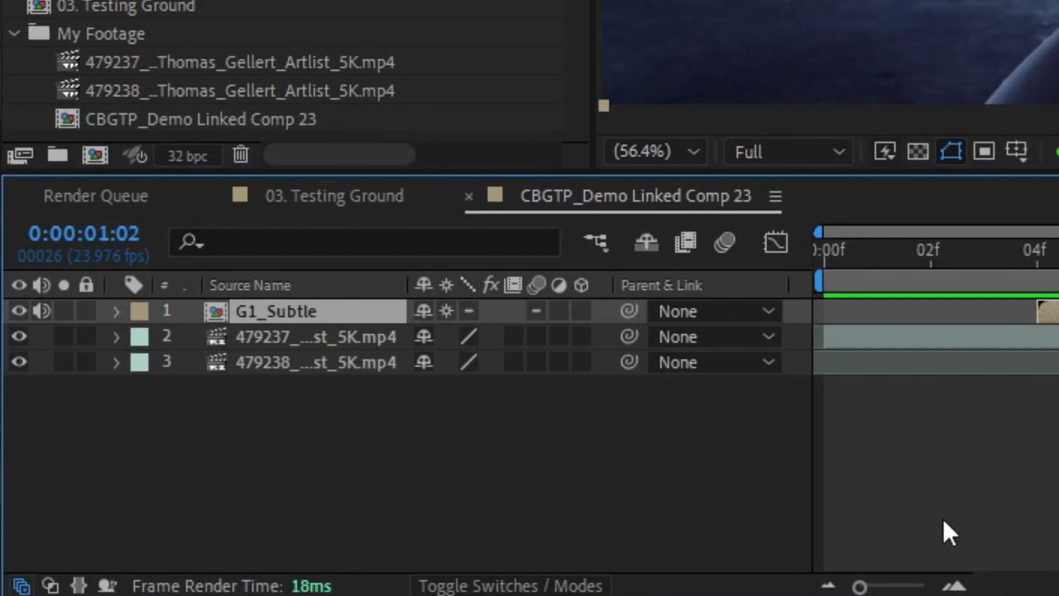
pyautogui.click(534, 586)
pyautogui.click(534, 586)
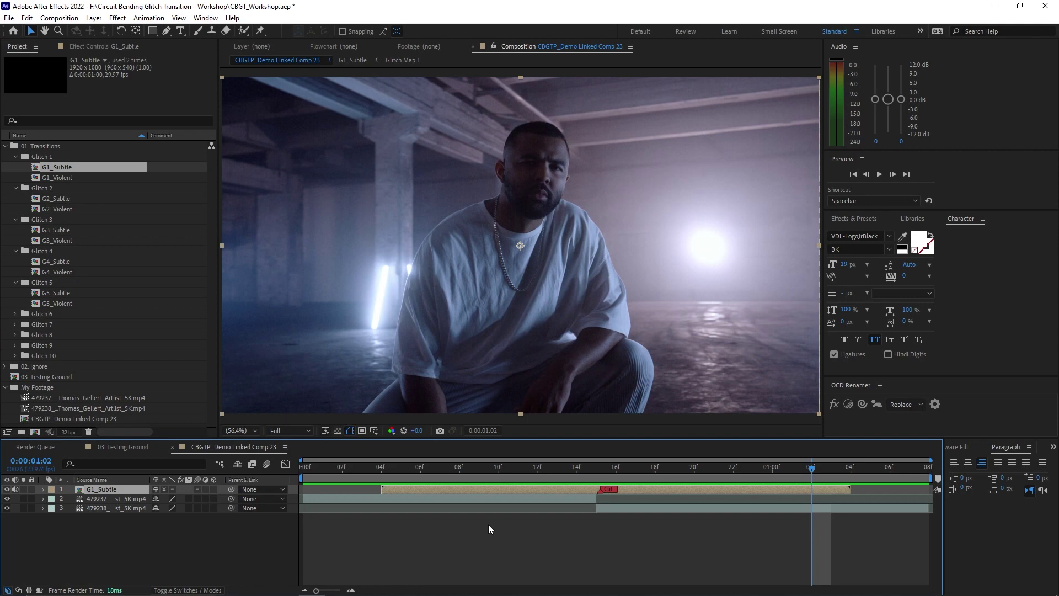
pyautogui.press('space')
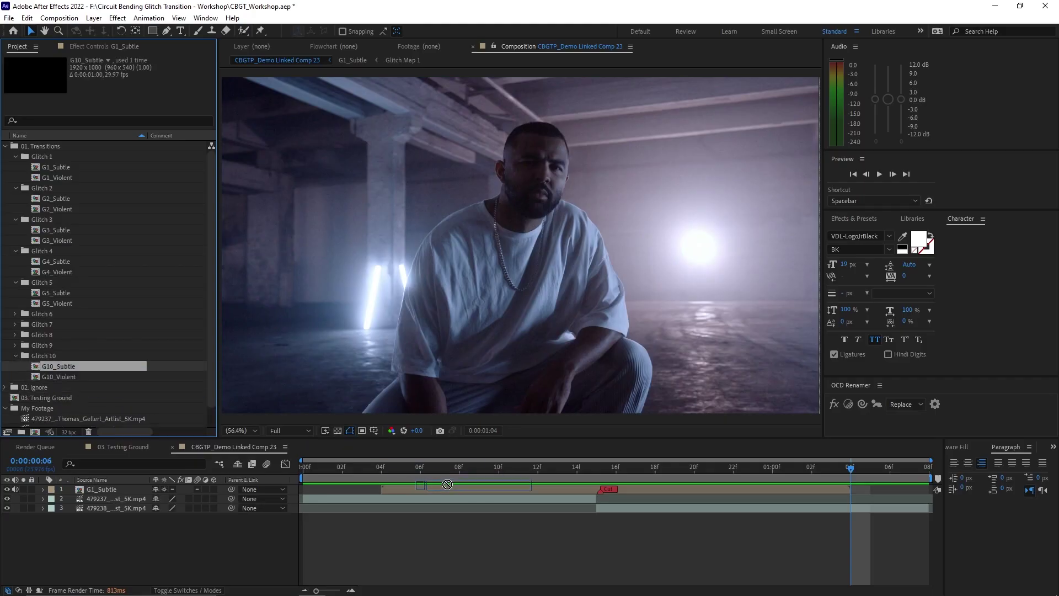
# Step: Preview Linked Comp 23's glitch transition, then stop playback and pick the Razor tool (C) in Premiere
pyautogui.moveTo(448, 485); pyautogui.dragTo(451, 490)
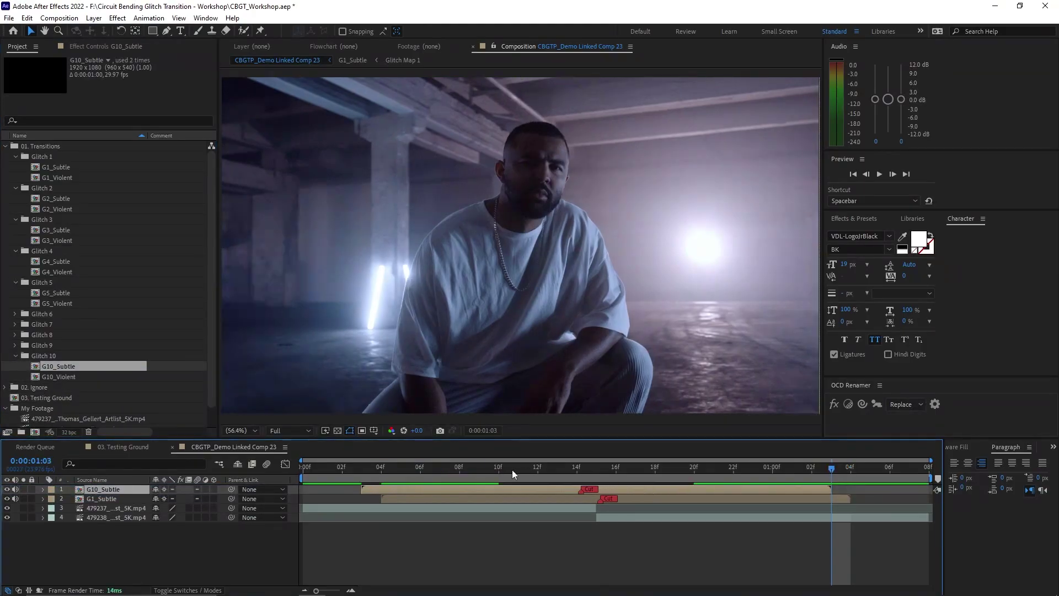
pyautogui.press('space')
pyautogui.press('space')
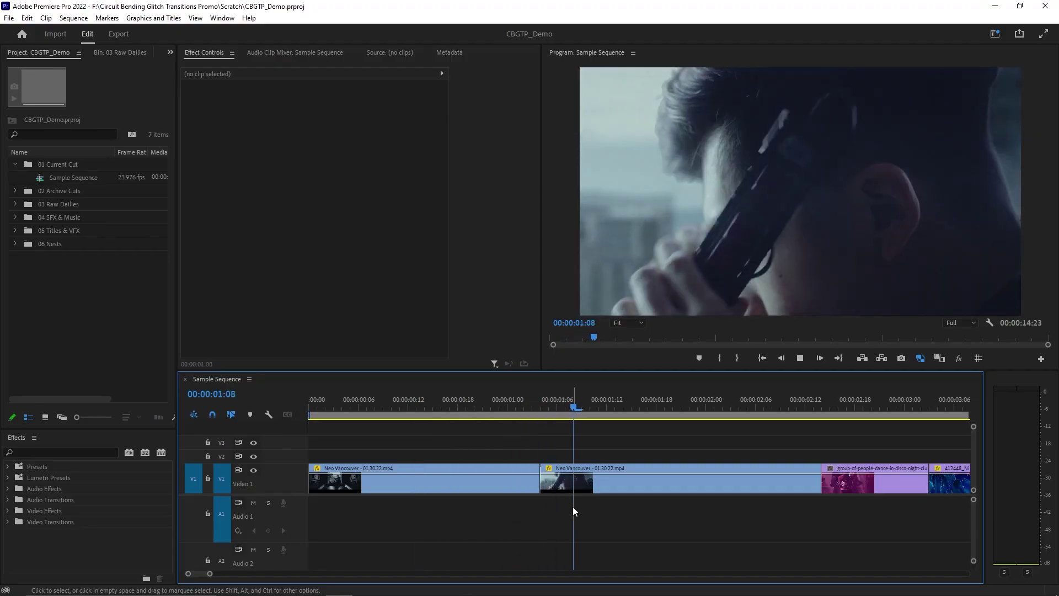
pyautogui.press('space')
pyautogui.press('c')
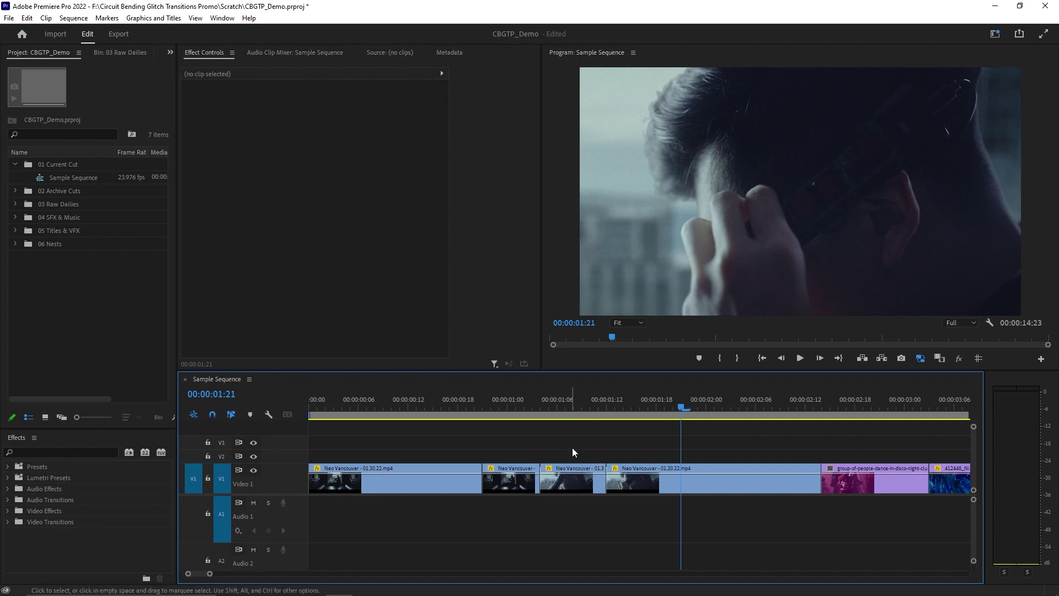
# Step: Move the playhead to 01:07, undo the razor cuts, and play the sequence to check
pyautogui.moveTo(525, 412); pyautogui.dragTo(567, 426)
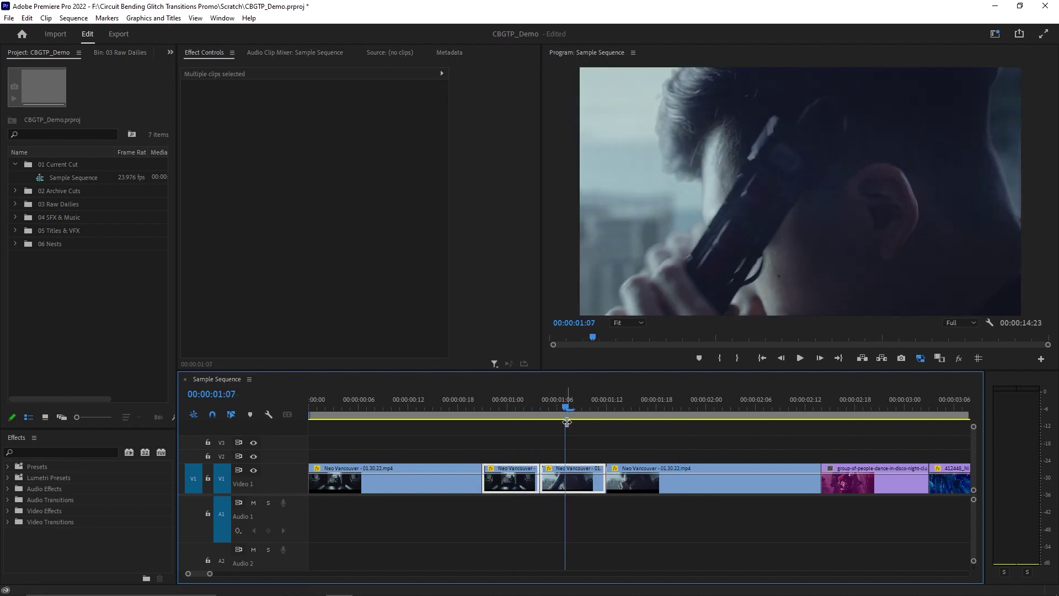
pyautogui.hotkey('ctrl', 'z')
pyautogui.hotkey('ctrl', 'z')
pyautogui.hotkey('ctrl', 'z')
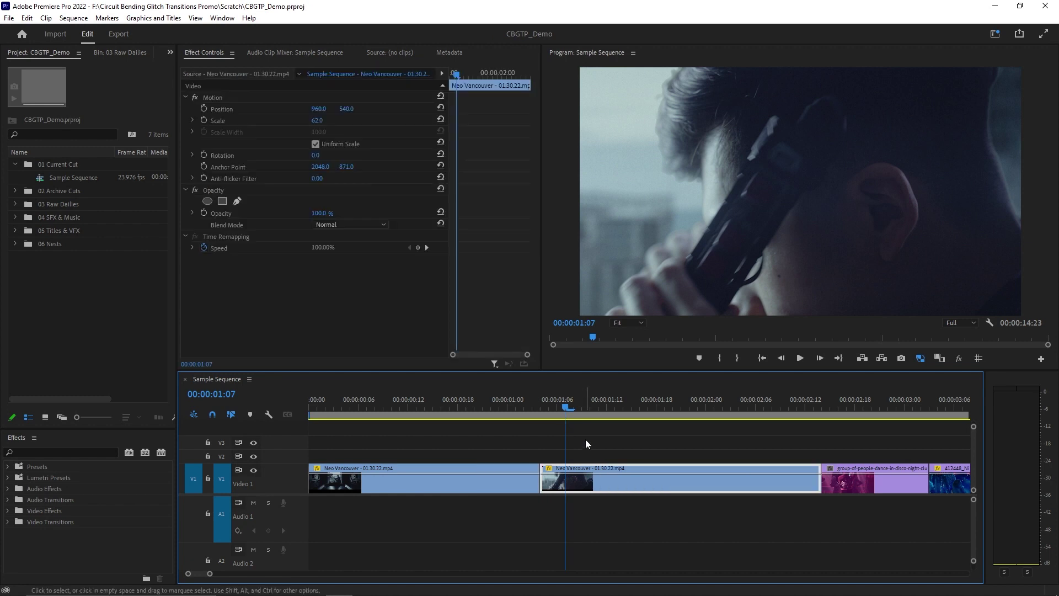
pyautogui.press('Home')
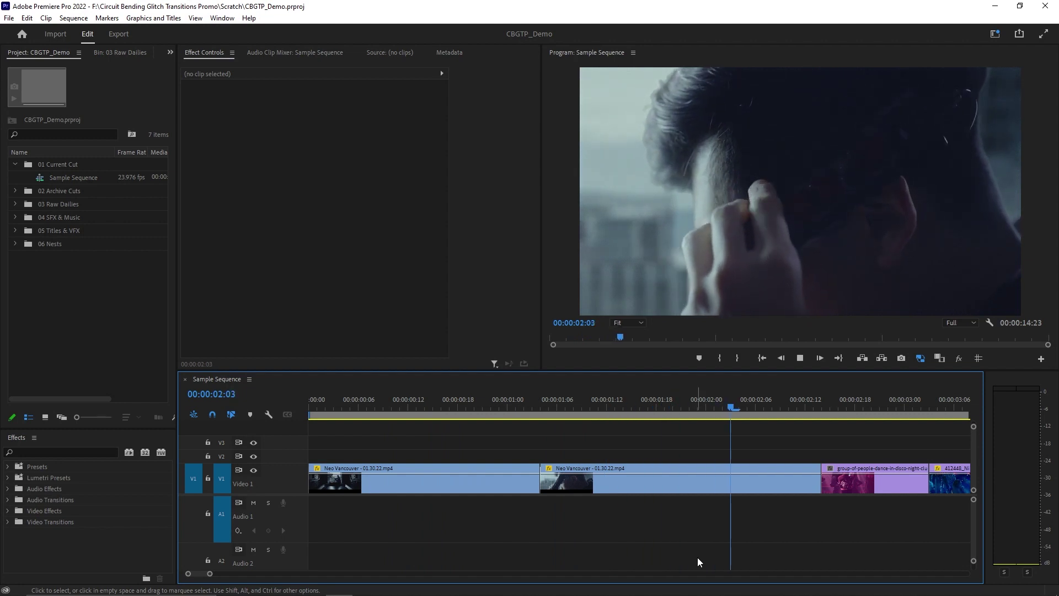
pyautogui.press('space')
# Step: Select both Neo Vancouver clips on V1 and open their context menu
pyautogui.click(312, 586)
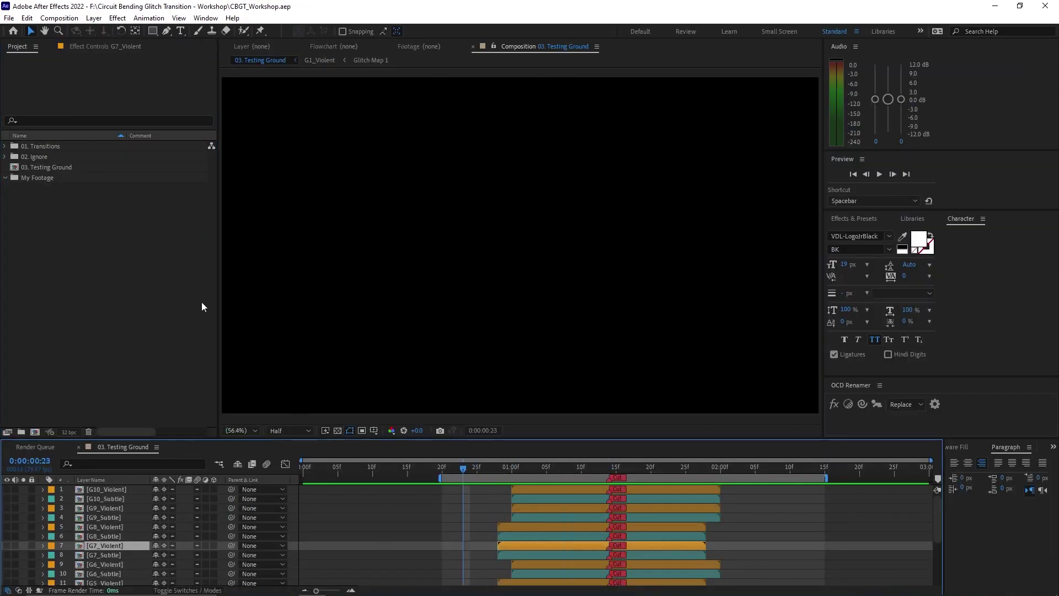
pyautogui.hotkey('alt', 'Tab')
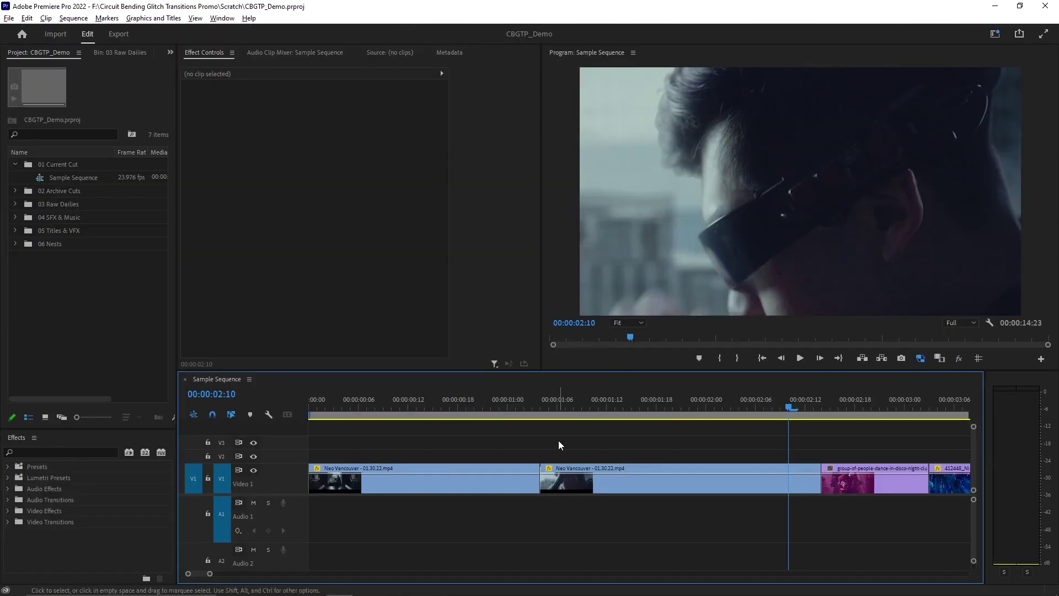
pyautogui.moveTo(469, 521); pyautogui.dragTo(470, 519)
pyautogui.rightClick(494, 483)
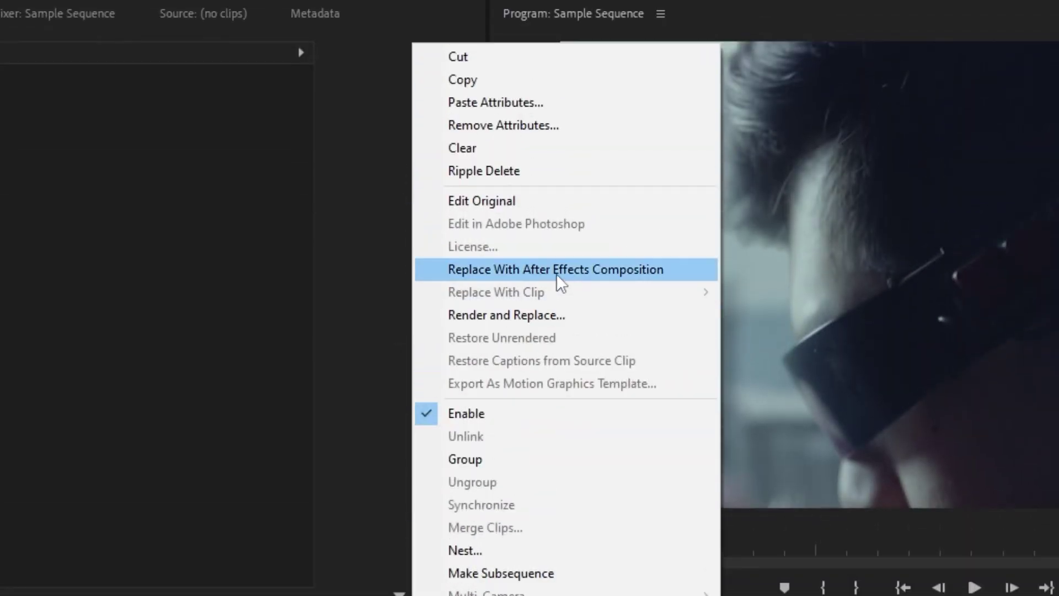
# Step: Replace the two clips with a linked After Effects composition and select G10_Subtle in 01. Transitions
pyautogui.click(556, 270)
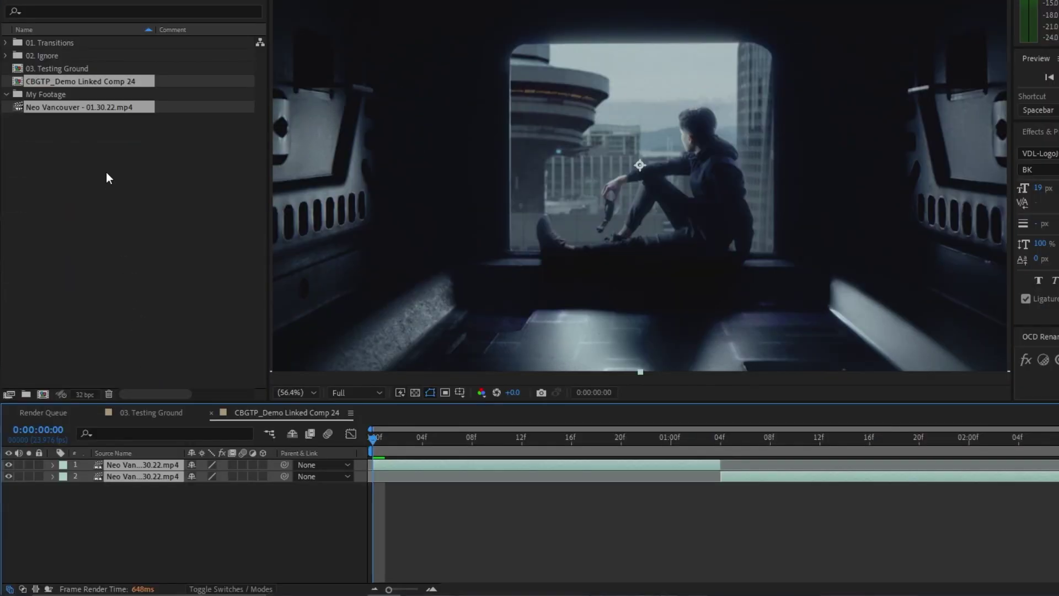
pyautogui.click(107, 173)
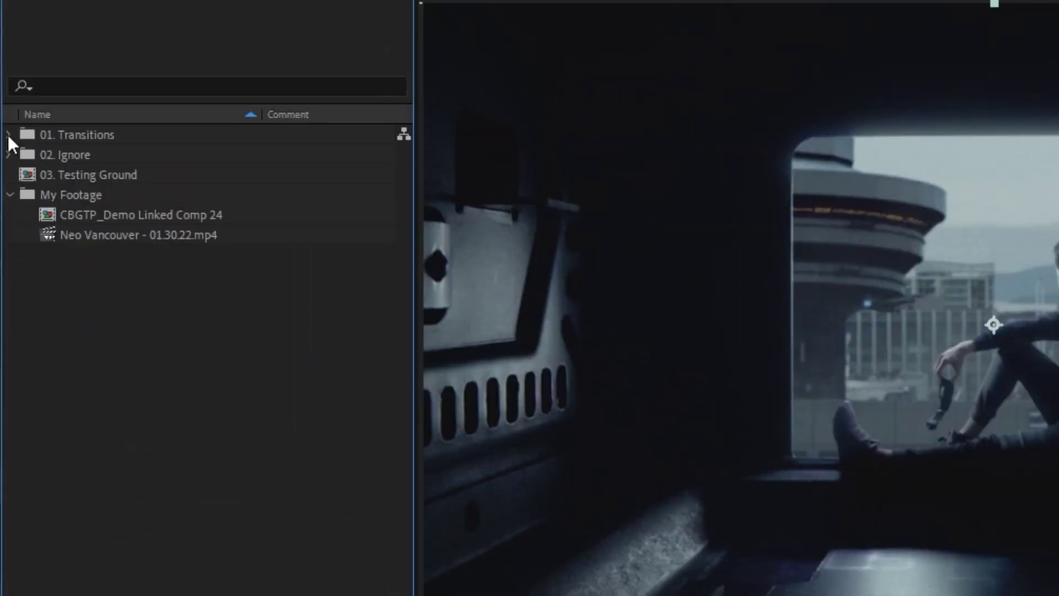
pyautogui.click(6, 42)
pyautogui.scroll(-1, 33, 275)
pyautogui.click(95, 450)
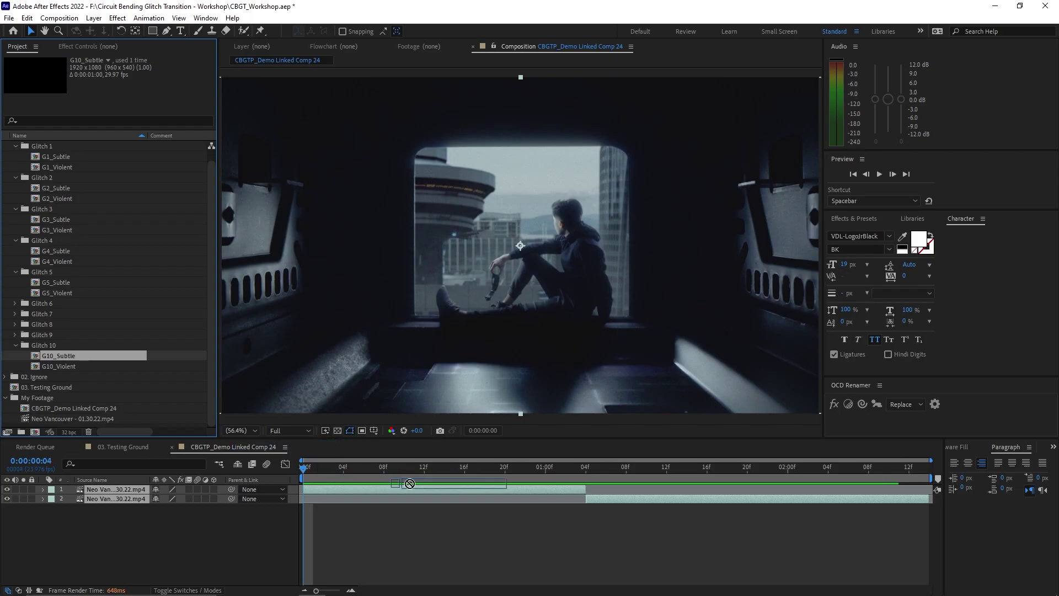
# Step: Layer G10_Subtle on top with Collapse Transformations, preview, and return to Premiere Pro
pyautogui.moveTo(465, 488); pyautogui.dragTo(613, 489)
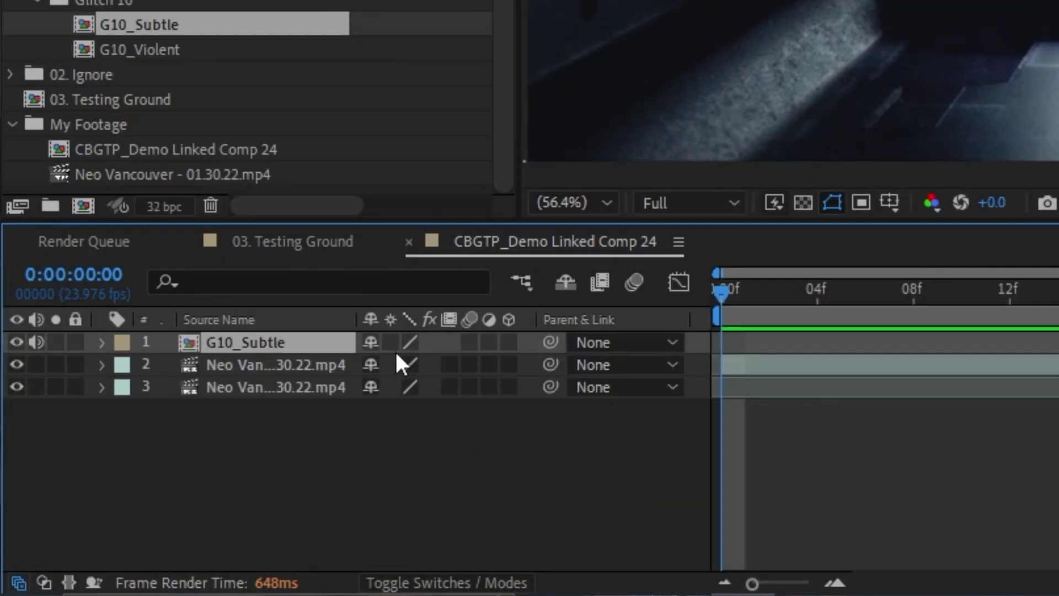
pyautogui.click(392, 343)
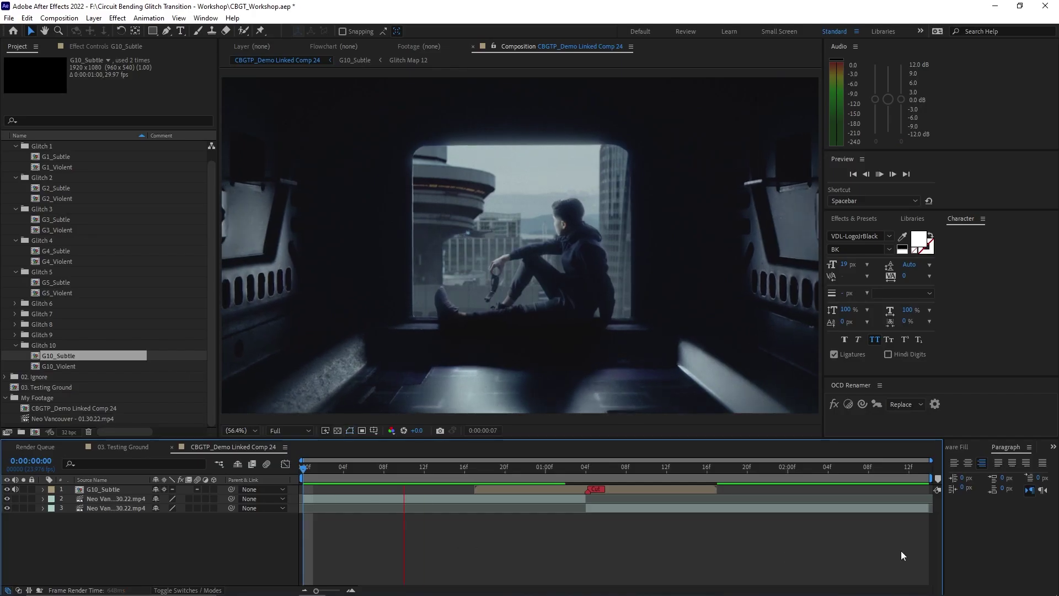
pyautogui.press('space')
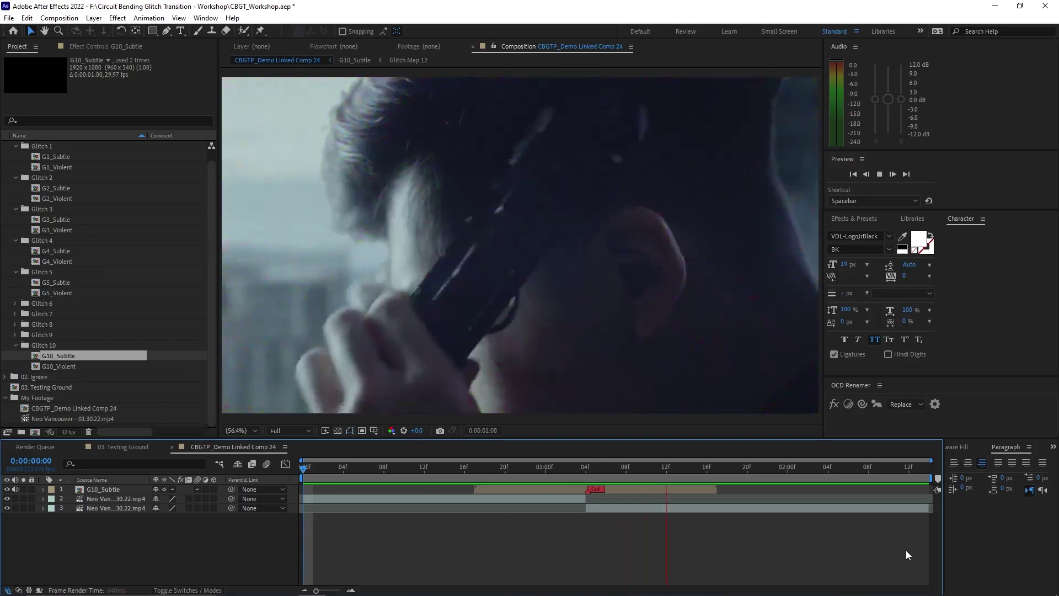
pyautogui.hotkey('alt', 'Tab')
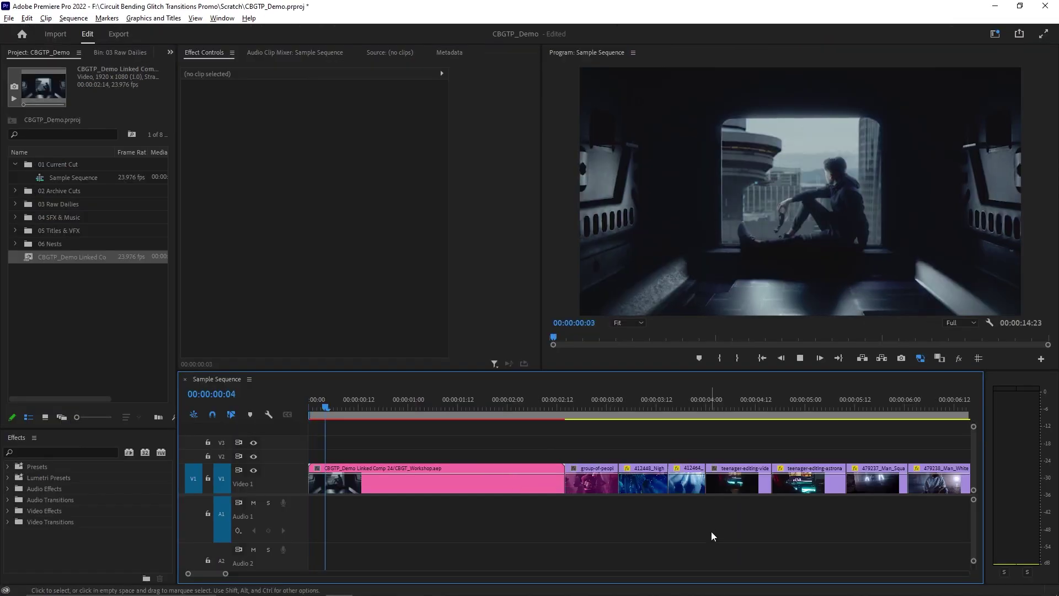
# Step: Play the Premiere sequence, then add CBGTP_Demo Linked Comp 24 to the Render Queue with Ctrl+M
pyautogui.press('space')
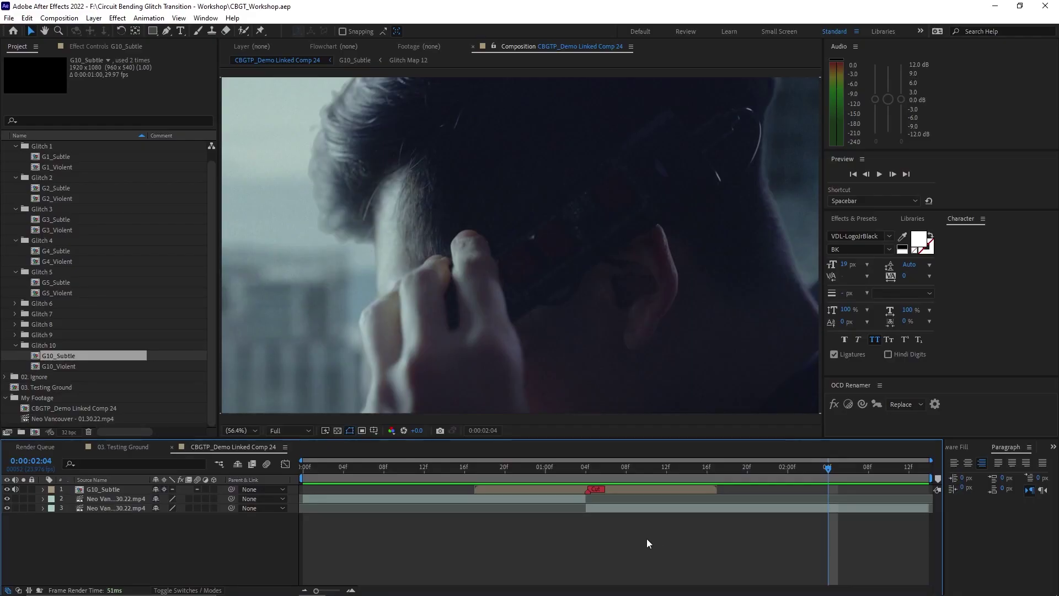
pyautogui.hotkey('ctrl', 'm')
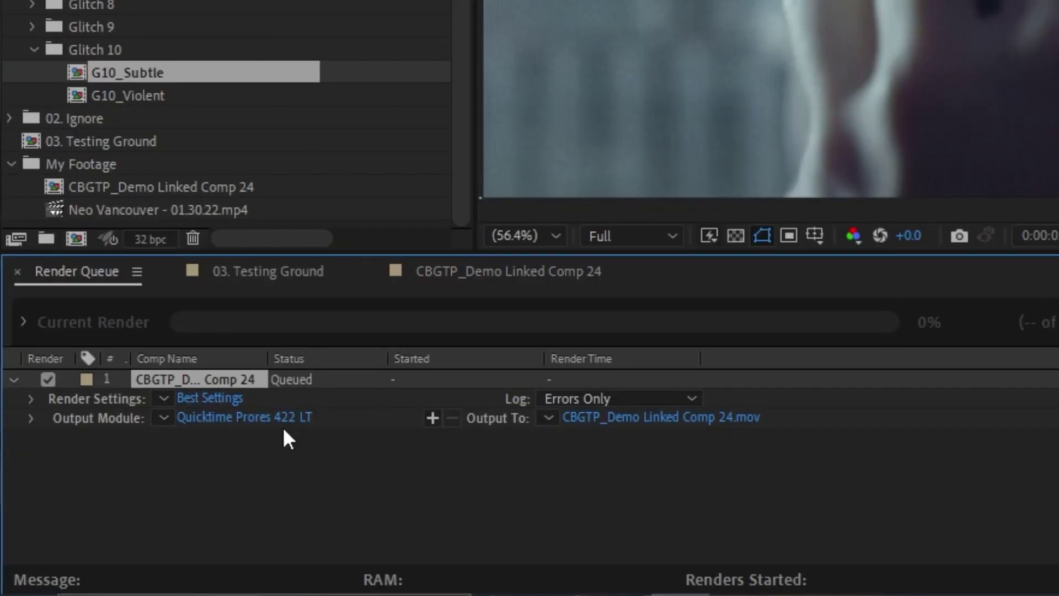
# Step: Render Linked Comp 24 to Transition Demo.mov and import it into the Premiere Pro project
pyautogui.click(644, 419)
pyautogui.write('Transition Demo')
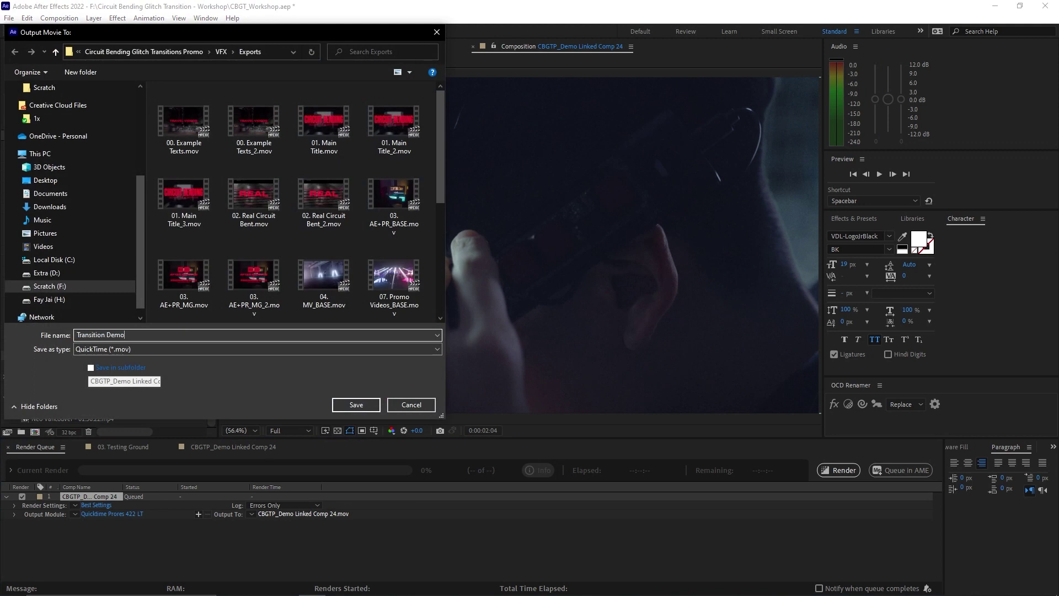
pyautogui.press('Return')
pyautogui.click(837, 472)
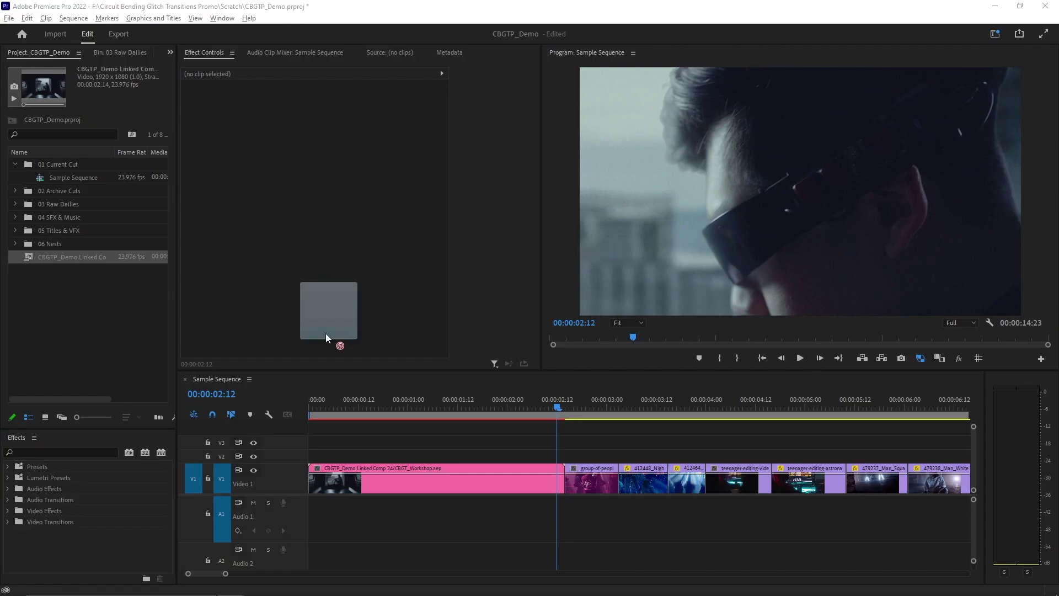
pyautogui.moveTo(326, 334); pyautogui.dragTo(100, 325)
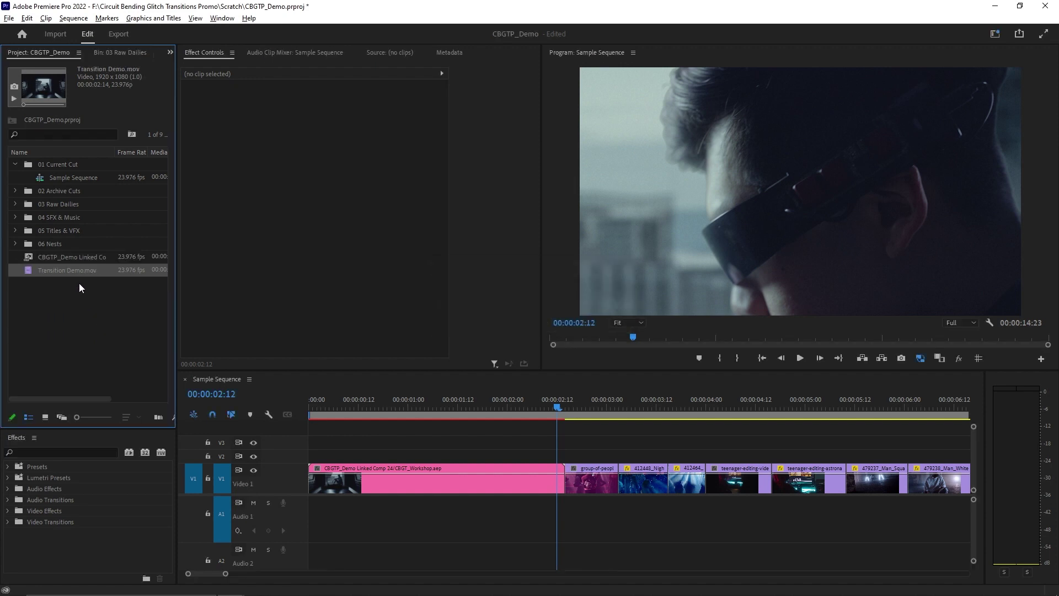